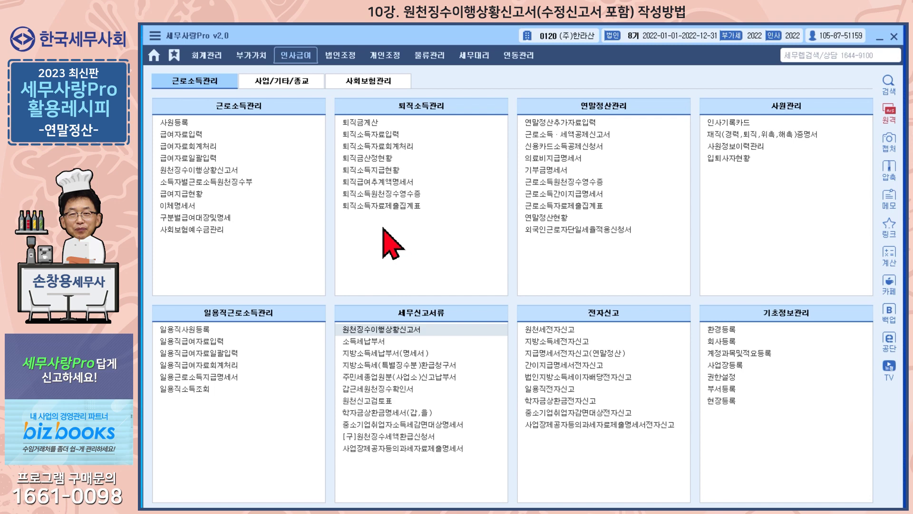
Open company registration (회사등록) and go through the VAT filing and half-yearly payment (반기별납부여부) fields of company 0120
{"action": "left_click", "coordinate": [208, 56]}
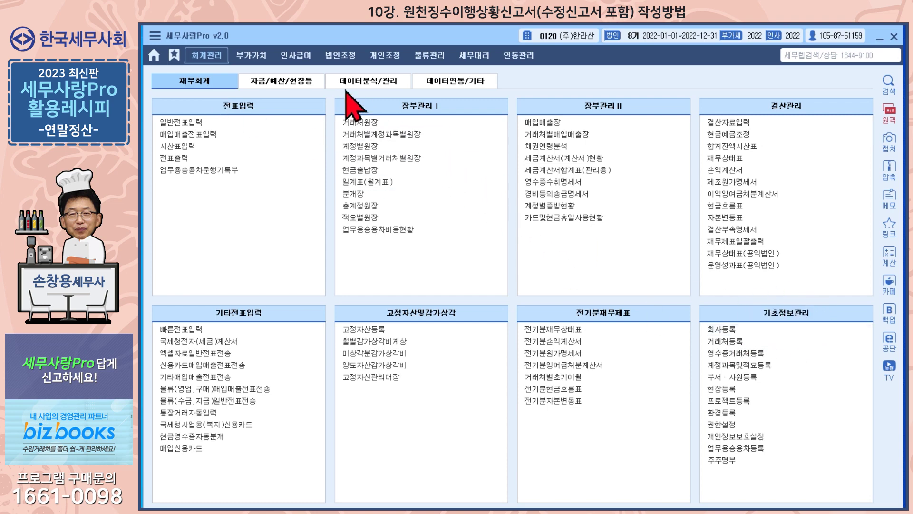
{"action": "left_click", "coordinate": [299, 56]}
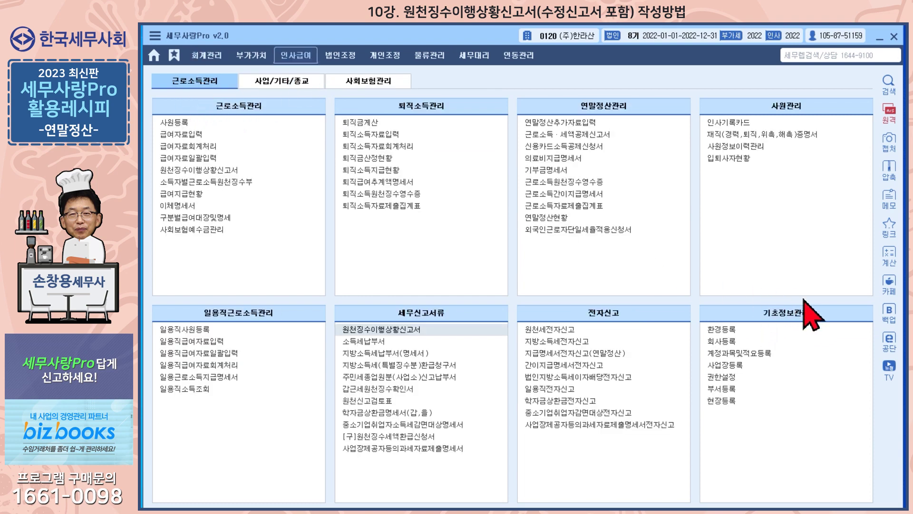
{"action": "left_click", "coordinate": [729, 341]}
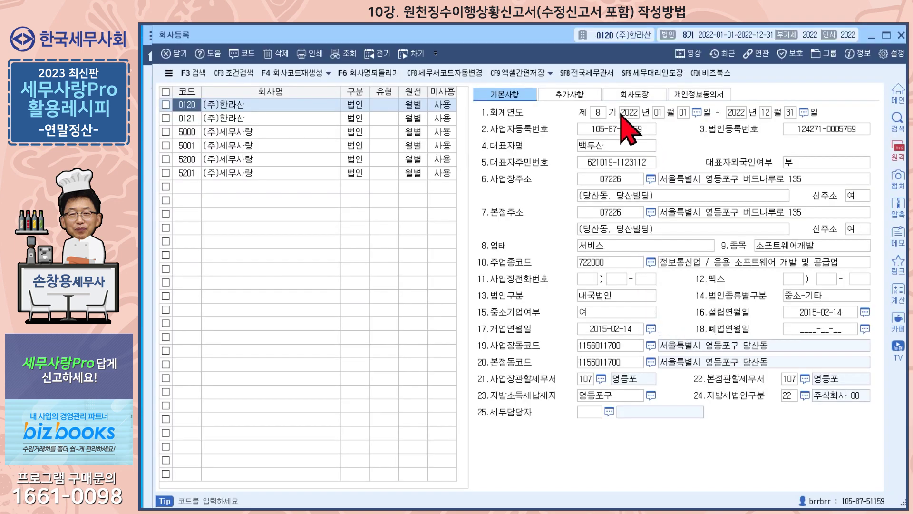
{"action": "left_click", "coordinate": [573, 95]}
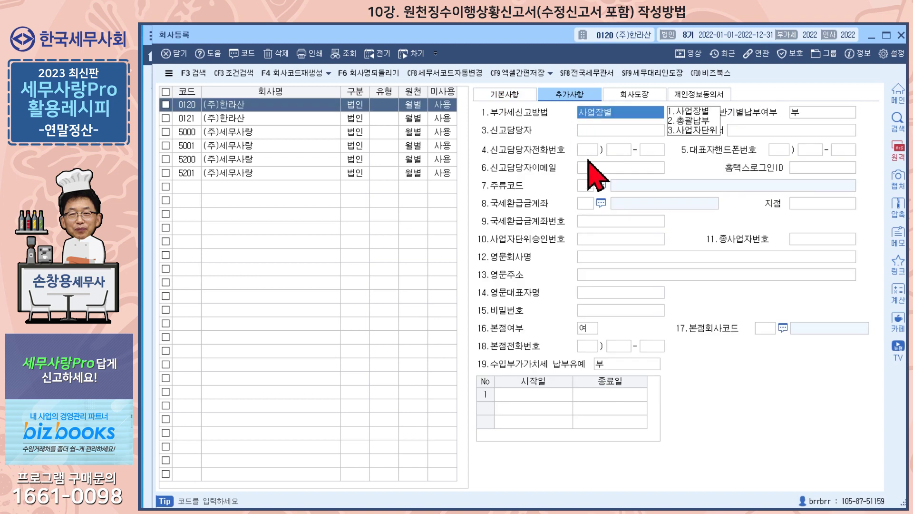
{"action": "key", "text": "Return"}
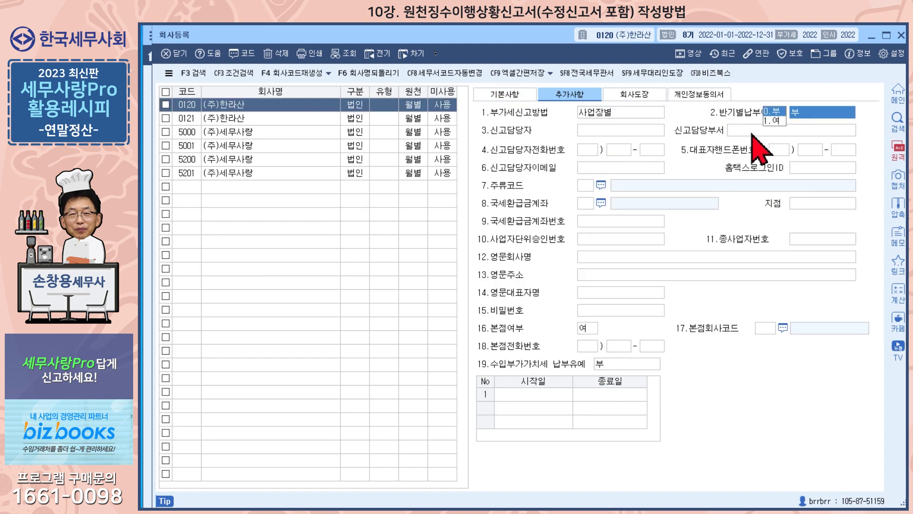
{"action": "key", "text": "Return"}
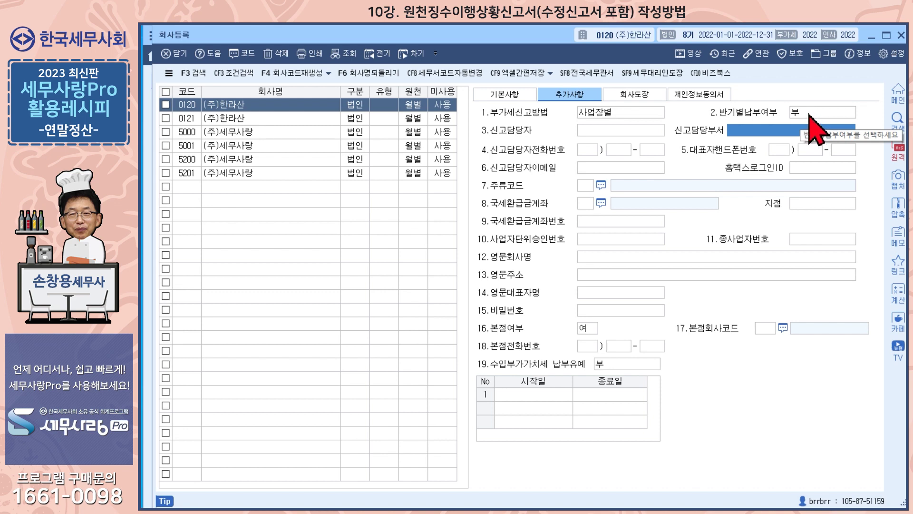
Set the half-yearly payment option (반기별납부여부) of company 0121 to 여 and close company registration
{"action": "left_click", "coordinate": [280, 118]}
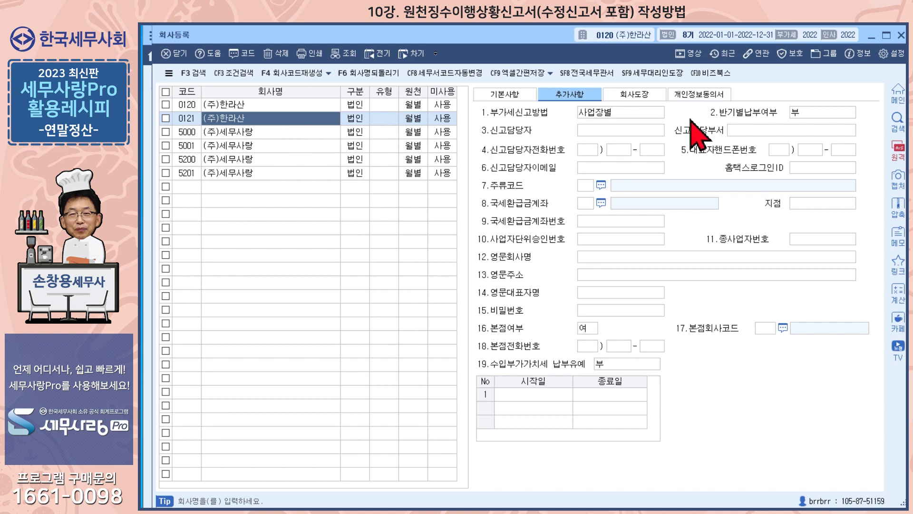
{"action": "left_click", "coordinate": [804, 114]}
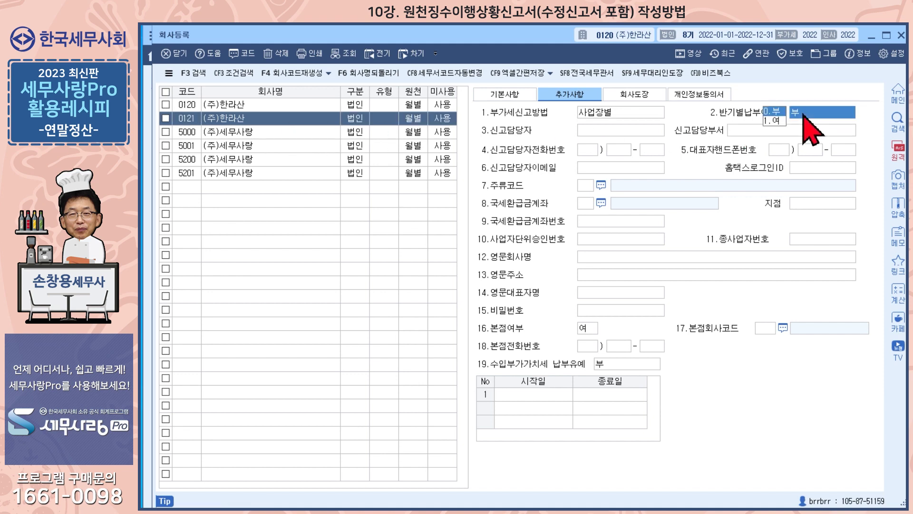
{"action": "left_click", "coordinate": [775, 121]}
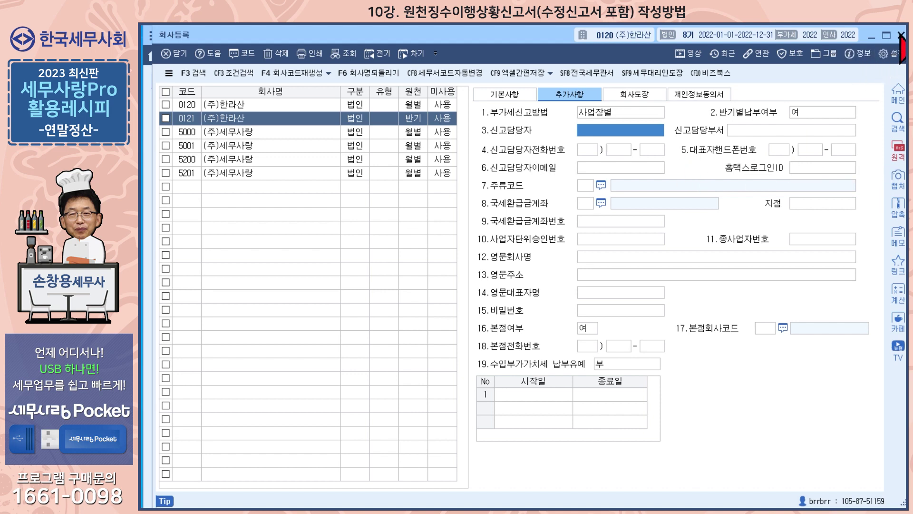
{"action": "left_click", "coordinate": [901, 35]}
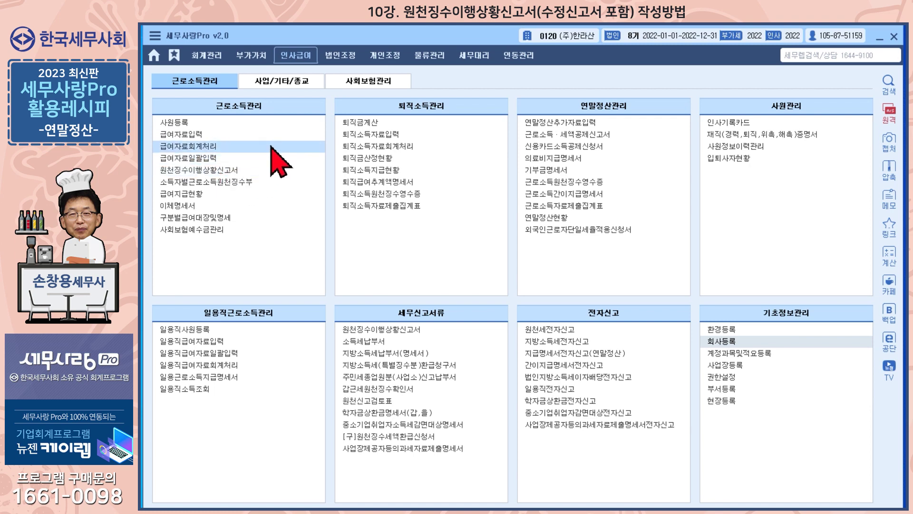
Open the withholding tax status report (원천징수이행상황신고서) under 인사급여
{"action": "left_click", "coordinate": [286, 82]}
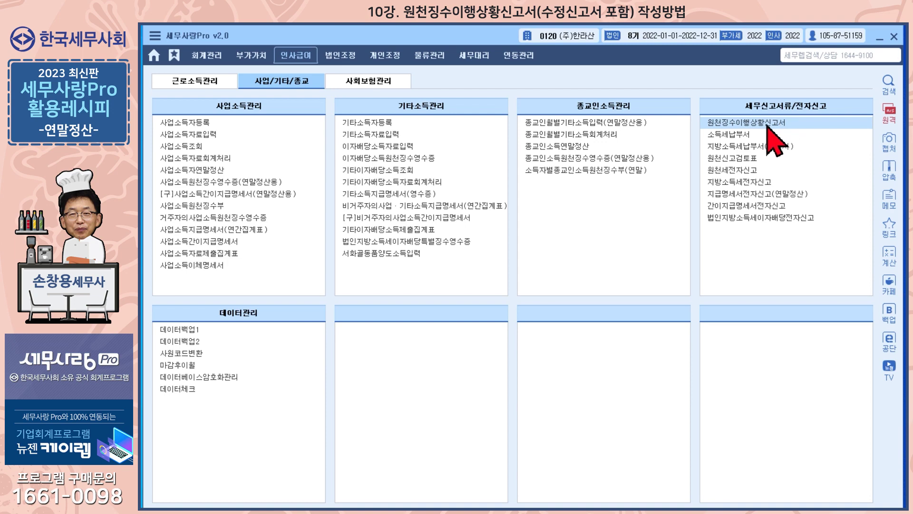
{"action": "left_click", "coordinate": [204, 81]}
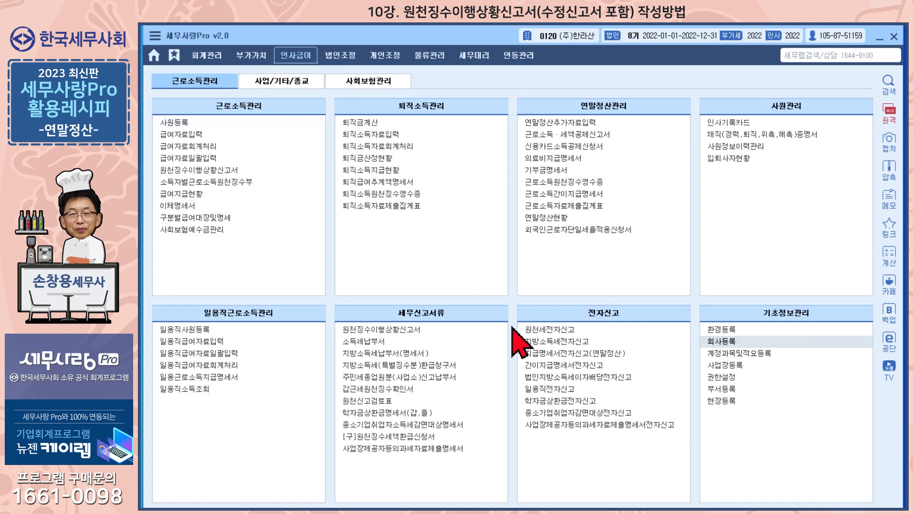
{"action": "left_click", "coordinate": [414, 329]}
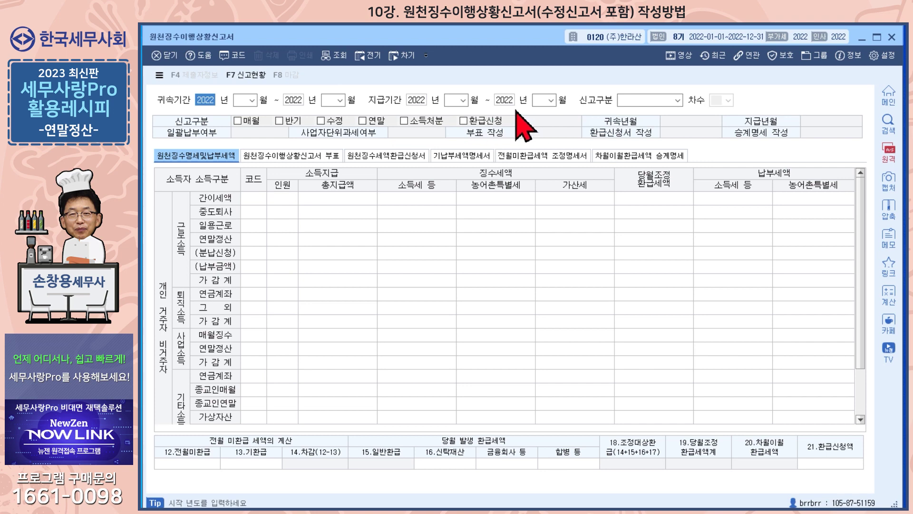
Set both the attribution period (귀속기간) and the payment period (지급기간) to 2022-03 through 2022-03
{"action": "left_click", "coordinate": [242, 100]}
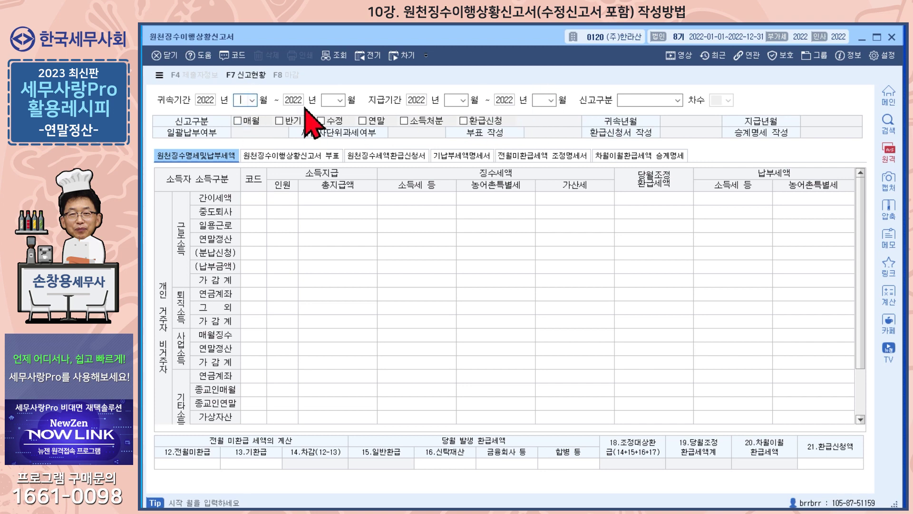
{"action": "type", "text": "3"}
{"action": "key", "text": "Return"}
{"action": "key", "text": "Return"}
{"action": "type", "text": "3"}
{"action": "key", "text": "Return"}
{"action": "key", "text": "Return"}
{"action": "type", "text": "3"}
{"action": "key", "text": "Return"}
{"action": "key", "text": "Return"}
{"action": "type", "text": "3"}
{"action": "key", "text": "Return"}
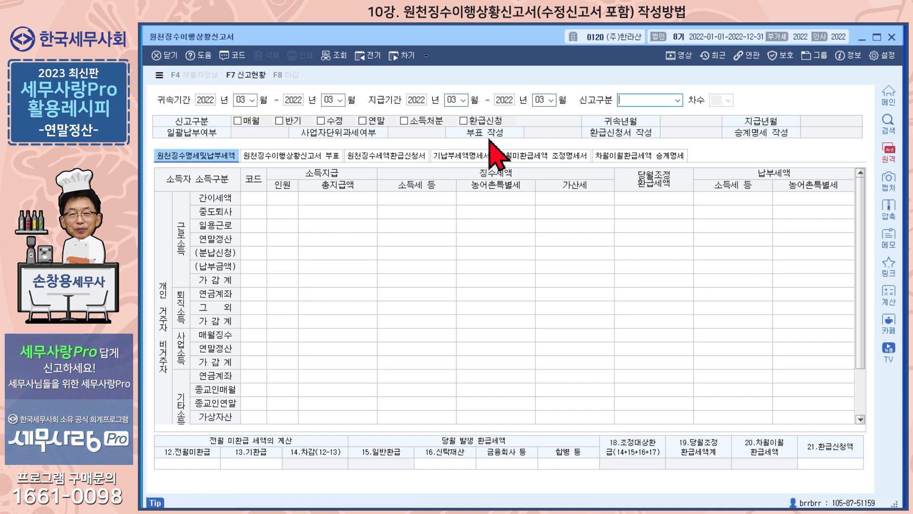
Choose the regular return (1.정기신고) and rebuild the March data instead of loading the saved data, then select the year-end settlement (연말정산) headcount
{"action": "type", "text": "1"}
{"action": "key", "text": "Return"}
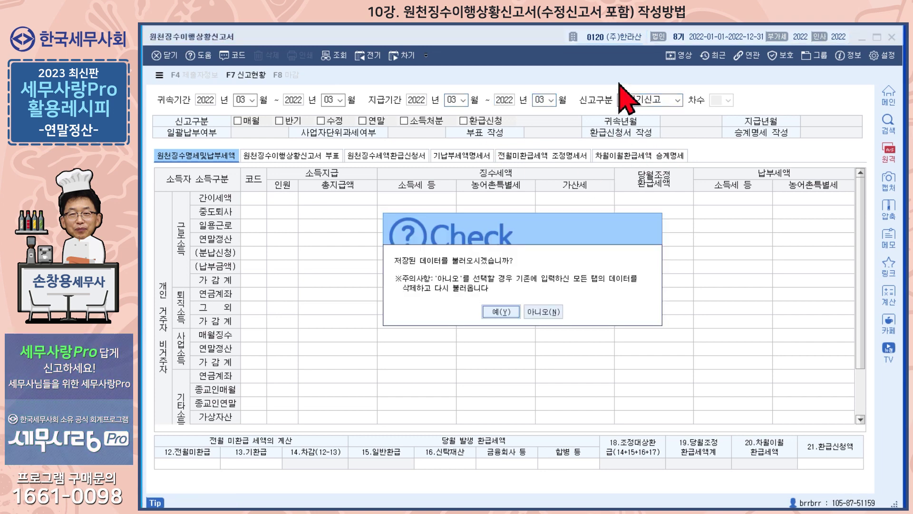
{"action": "left_click", "coordinate": [546, 313]}
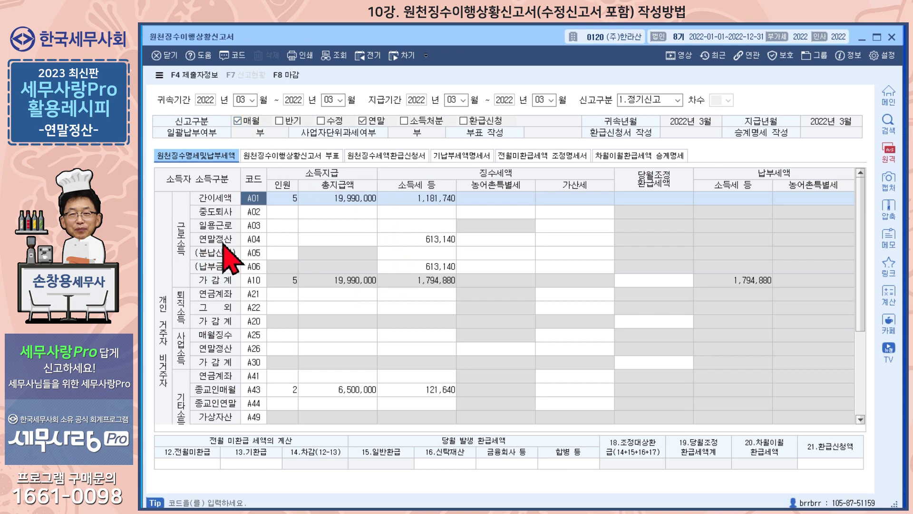
{"action": "left_click", "coordinate": [285, 239]}
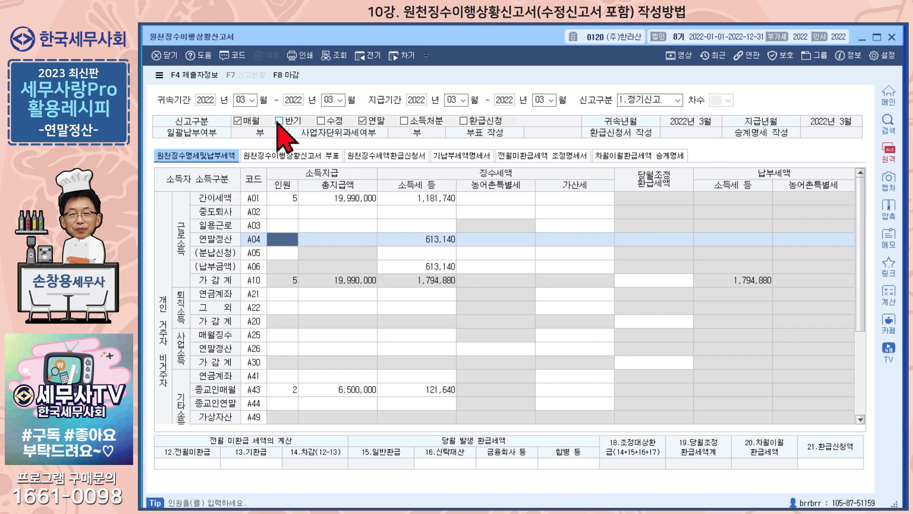
Leave the March return without saving, view the available return types, and examine the list of existing returns in 신고현황
{"action": "left_click", "coordinate": [665, 103]}
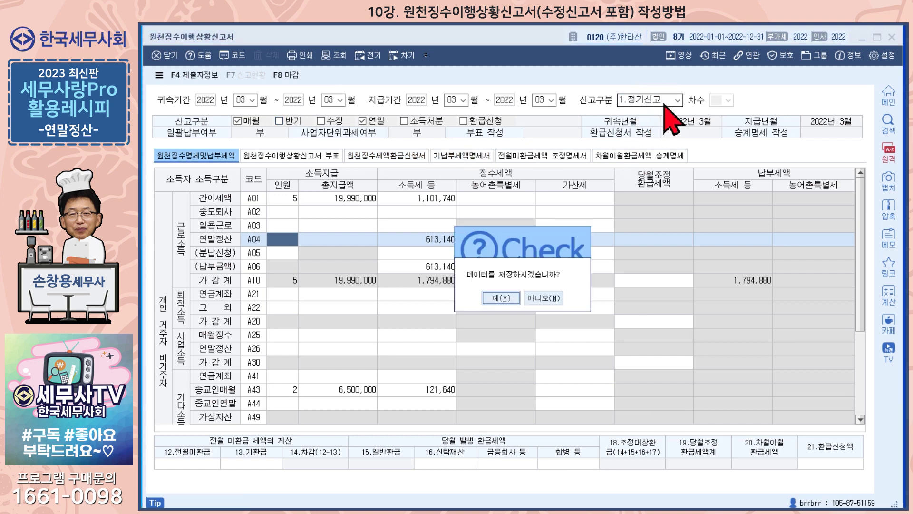
{"action": "left_click", "coordinate": [543, 298]}
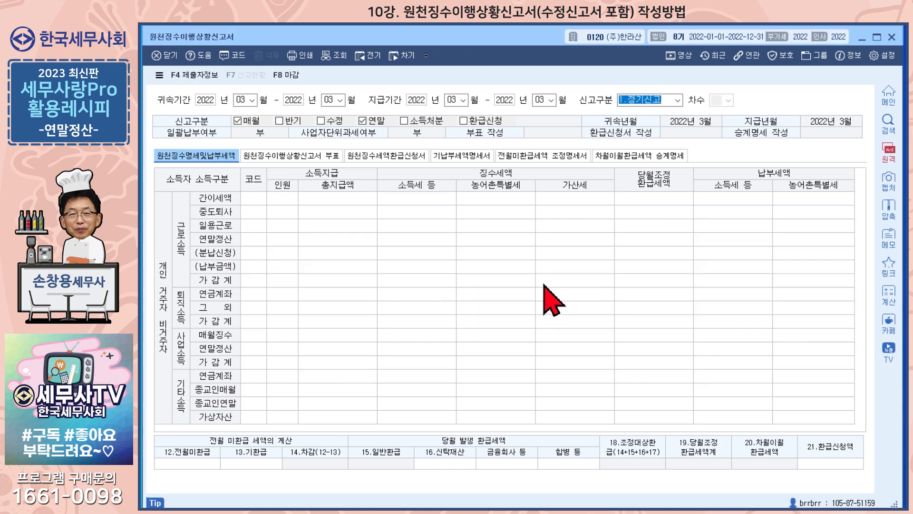
{"action": "left_click", "coordinate": [678, 100]}
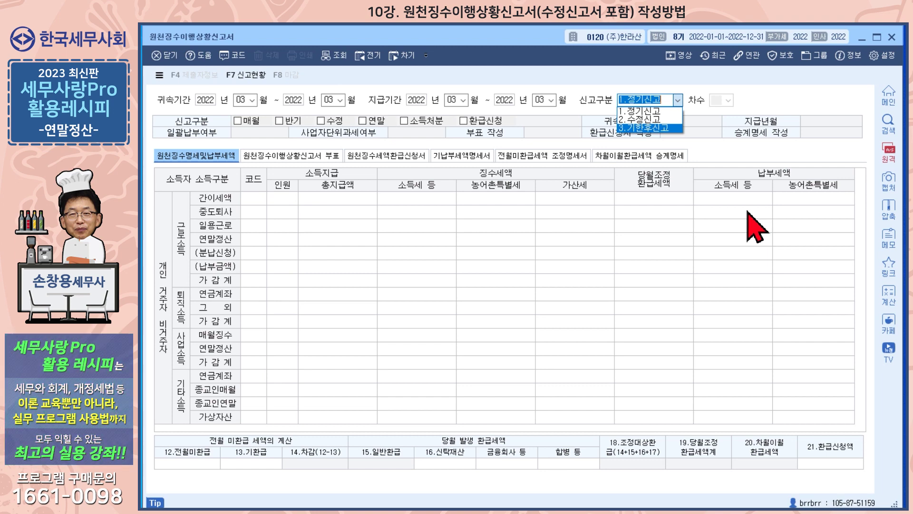
{"action": "left_click", "coordinate": [251, 76]}
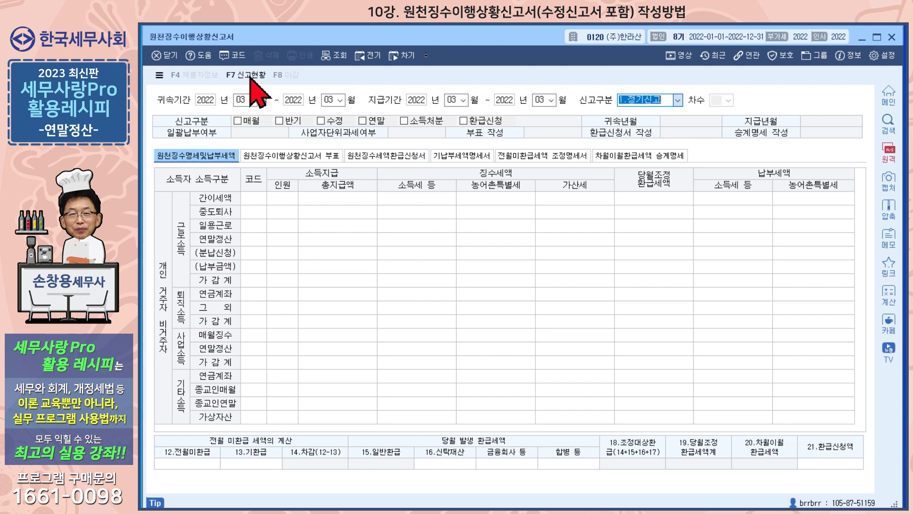
{"action": "left_click", "coordinate": [251, 76]}
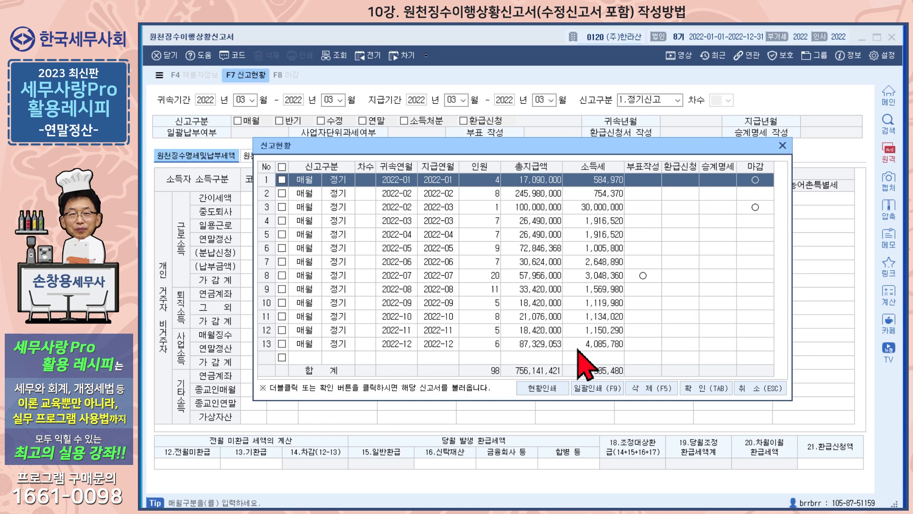
{"action": "left_click", "coordinate": [758, 391]}
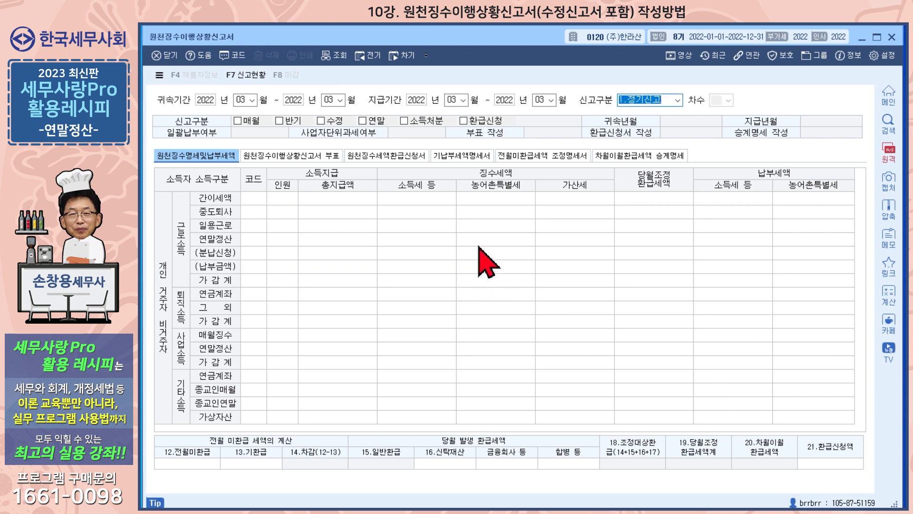
Set the attribution and payment periods of the report to 2022-08 through 2022-08
{"action": "left_click", "coordinate": [241, 99]}
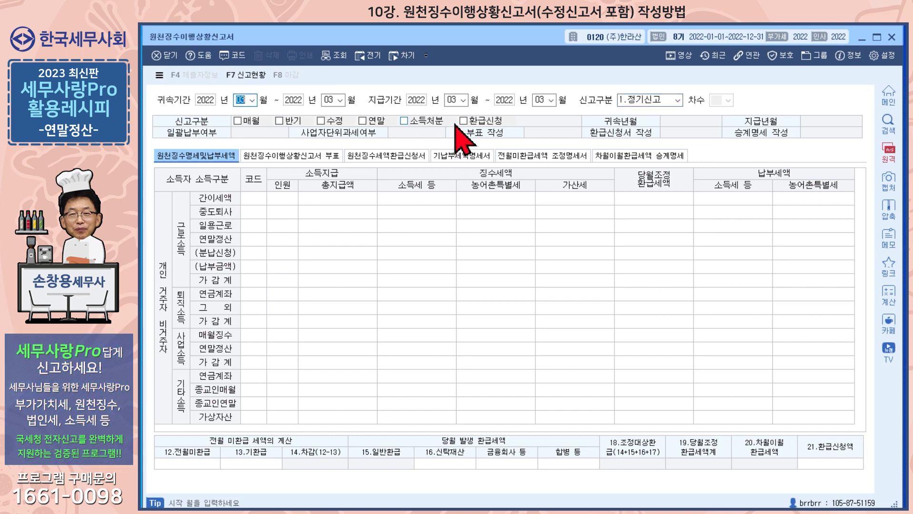
{"action": "type", "text": "08"}
{"action": "key", "text": "Return"}
{"action": "type", "text": "08"}
{"action": "key", "text": "Return"}
{"action": "type", "text": "08"}
{"action": "key", "text": "Return"}
{"action": "type", "text": "08"}
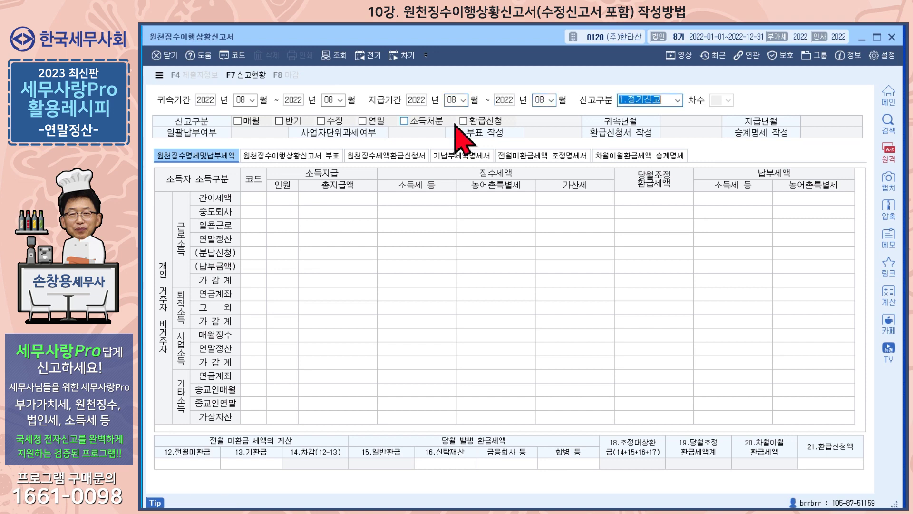
Load the saved August regular return and finalize it with 마감
{"action": "key", "text": "Return"}
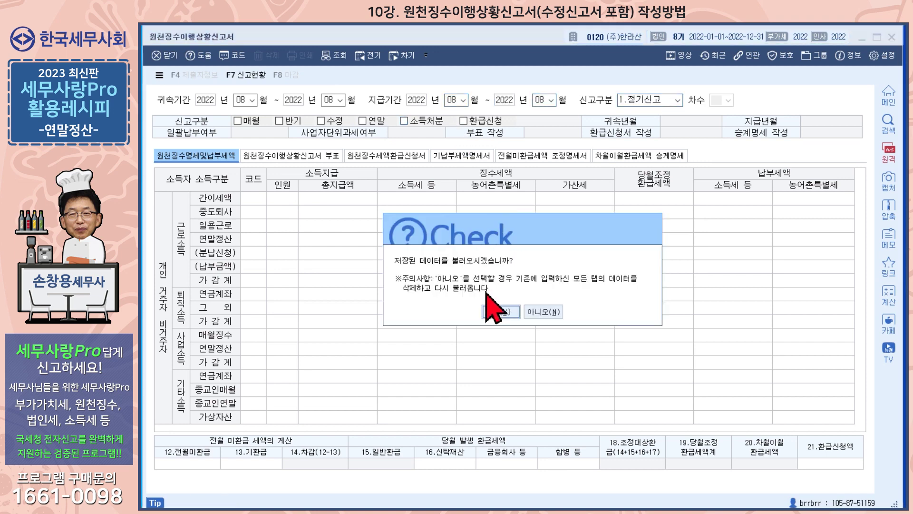
{"action": "left_click", "coordinate": [497, 312]}
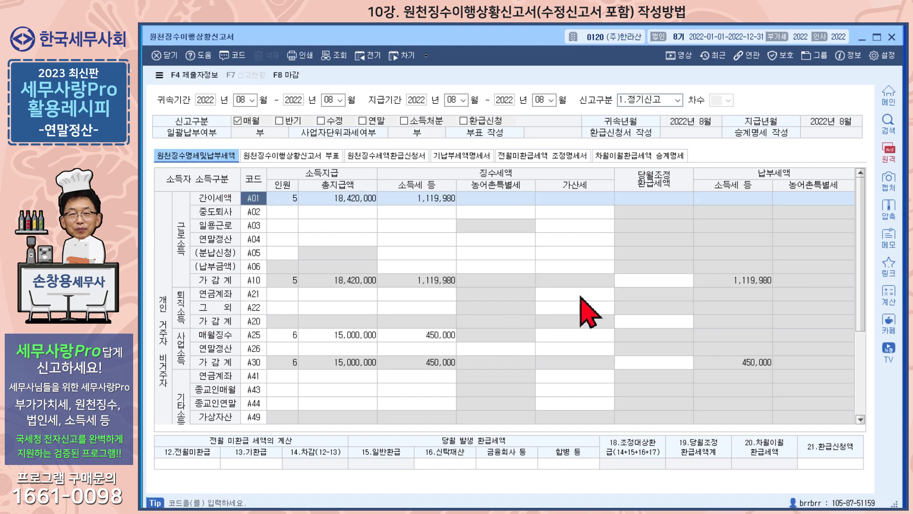
{"action": "left_click", "coordinate": [286, 76]}
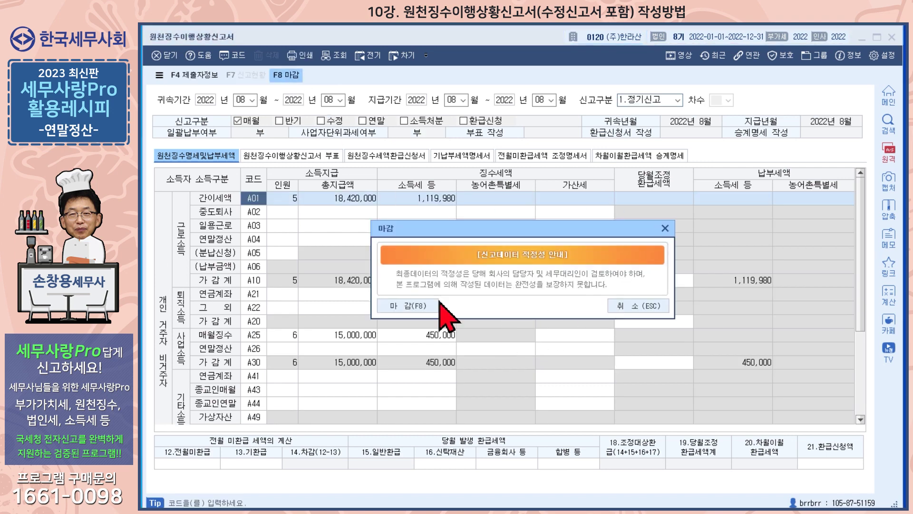
{"action": "left_click", "coordinate": [404, 304]}
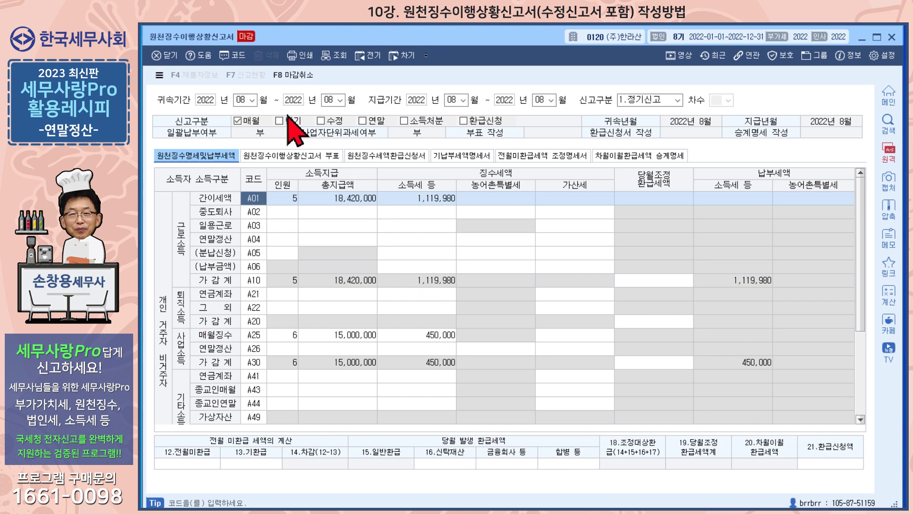
Create an amended return (2.수정신고) for August 2022 with sequence number (차수) 1
{"action": "left_click", "coordinate": [659, 101]}
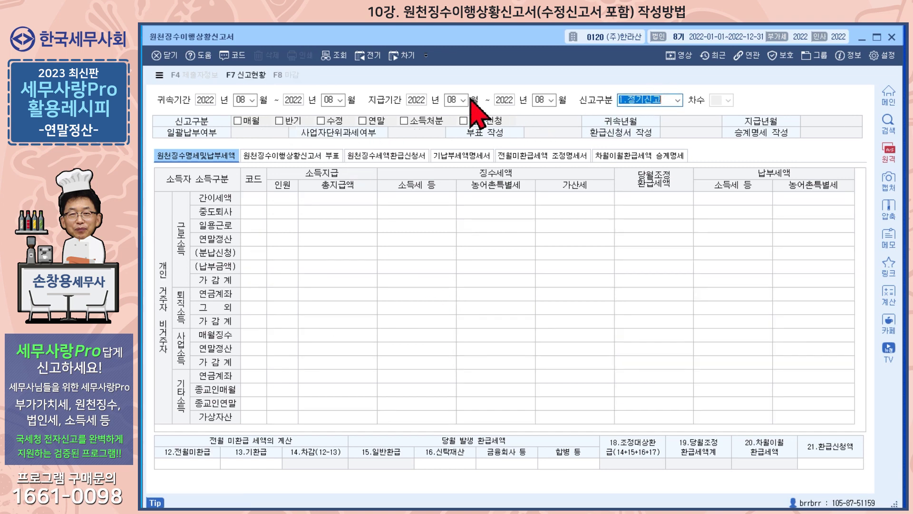
{"action": "left_click", "coordinate": [677, 101]}
{"action": "left_click", "coordinate": [666, 110]}
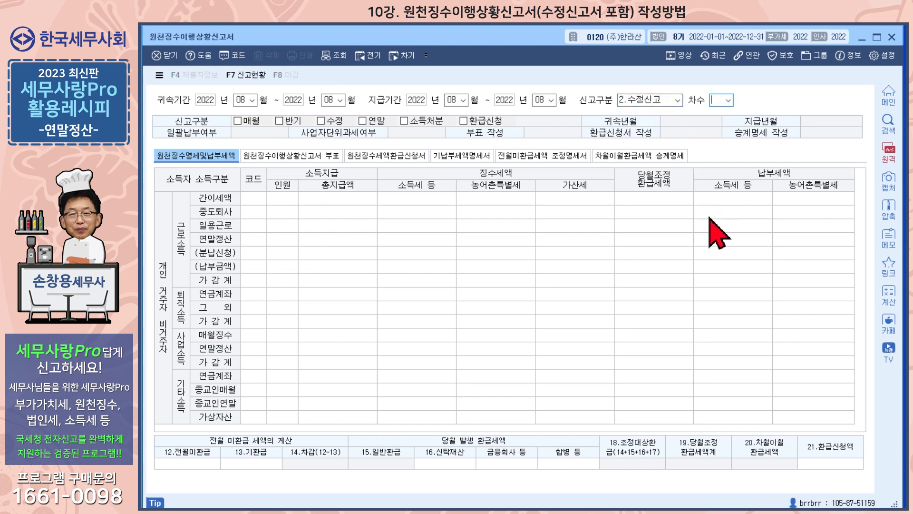
{"action": "type", "text": "1"}
{"action": "key", "text": "Return"}
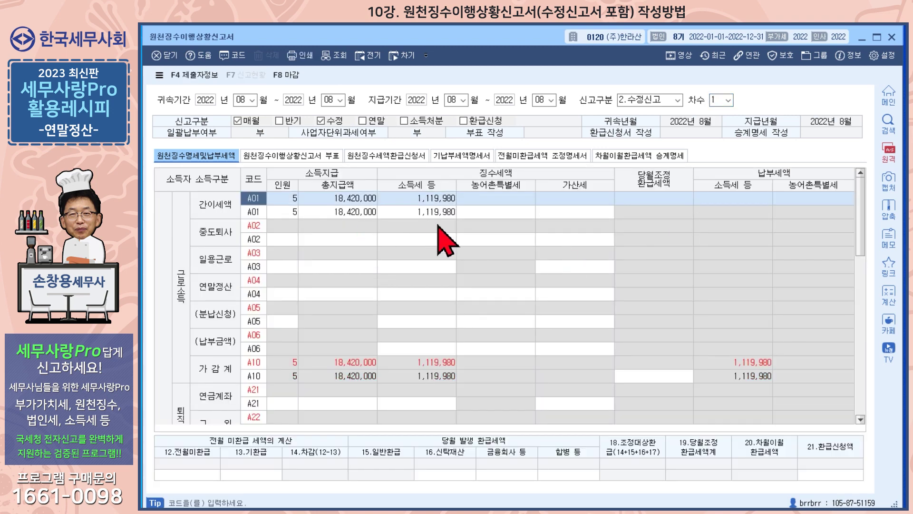
In the amended A01 row (간이세액), set the headcount to 6 and the total payment to 20,000,000
{"action": "left_click", "coordinate": [290, 211]}
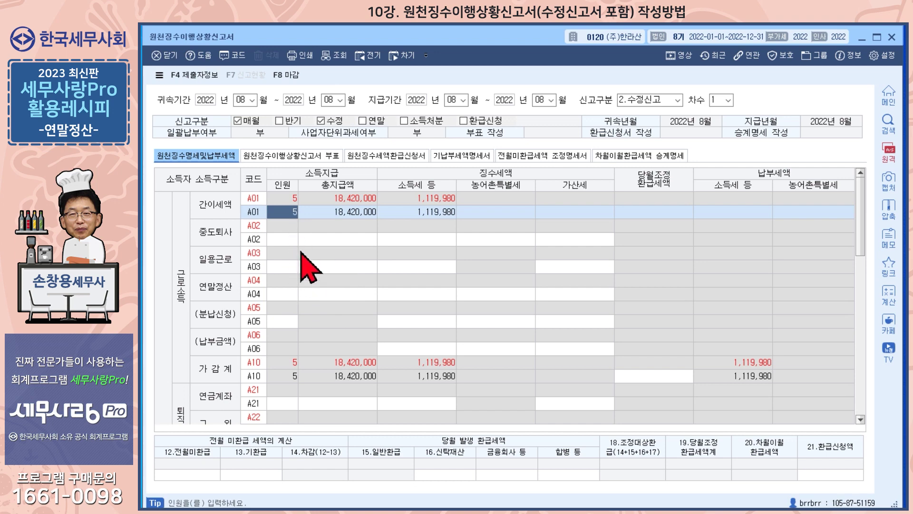
{"action": "type", "text": "6"}
{"action": "key", "text": "Return"}
{"action": "type", "text": "20"}
{"action": "key", "text": "Return"}
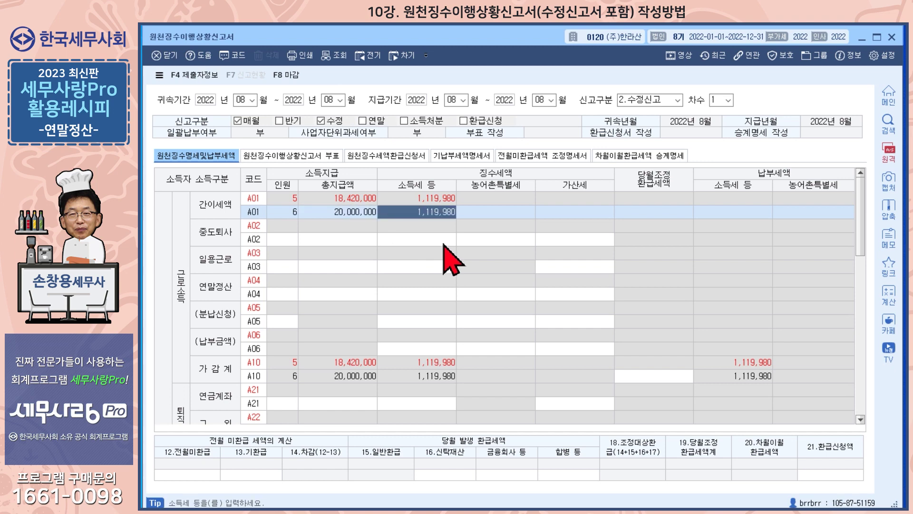
In the amended A01 row, set the income tax (소득세 등) to 1,149,980 and the penalty tax (가산세) to 1,350, and finalize the amended return
{"action": "type", "text": "1"}
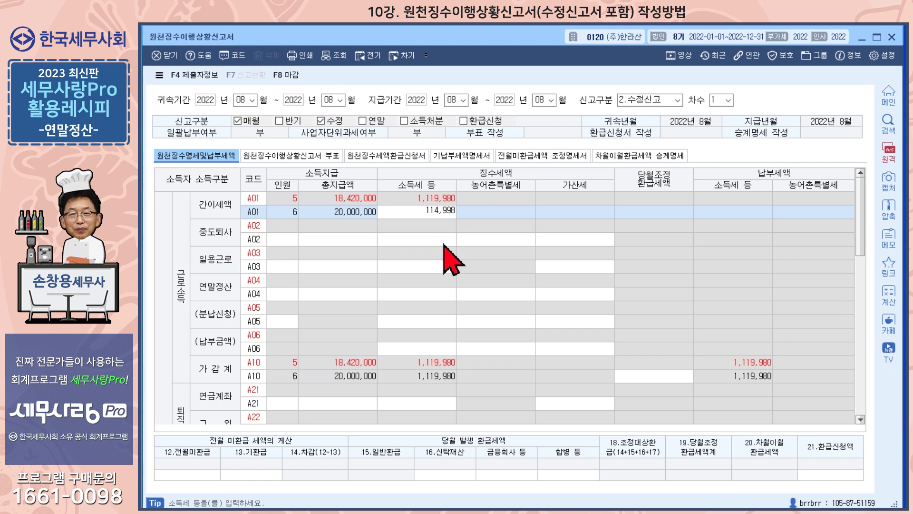
{"action": "key", "text": "Return"}
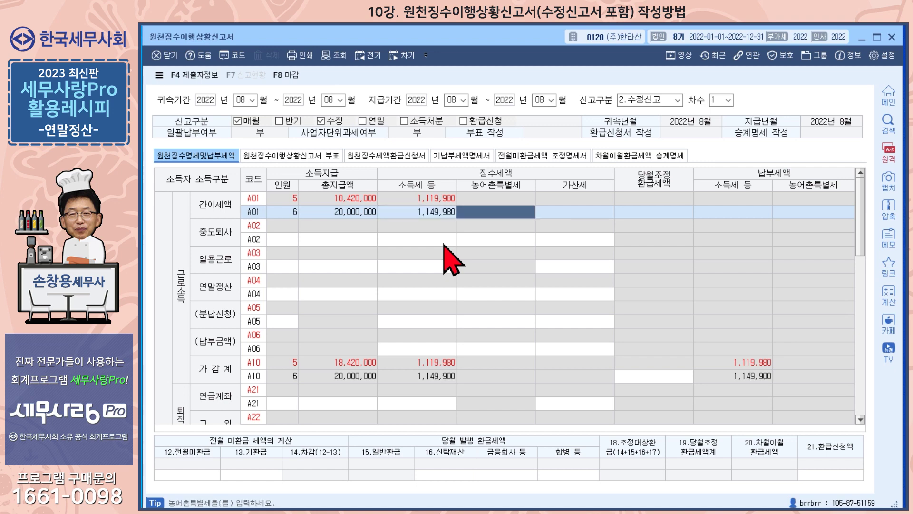
{"action": "key", "text": "Return"}
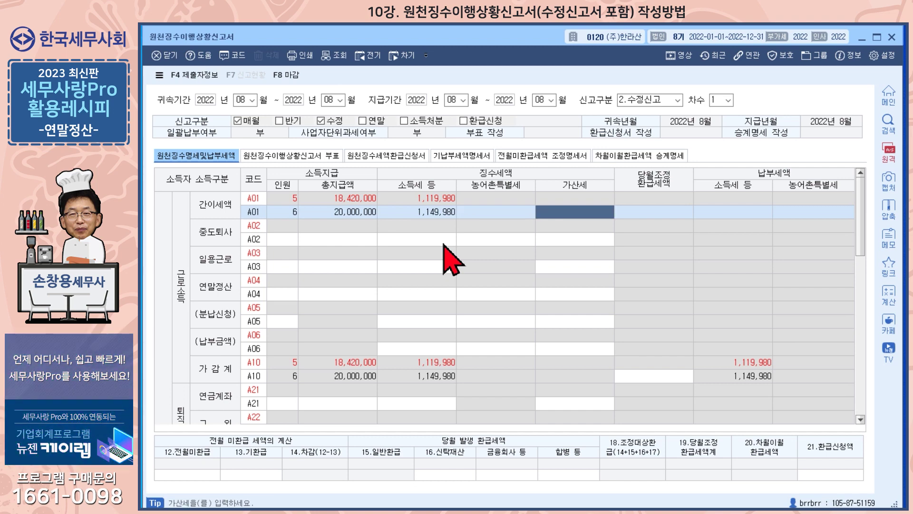
{"action": "type", "text": "1,350"}
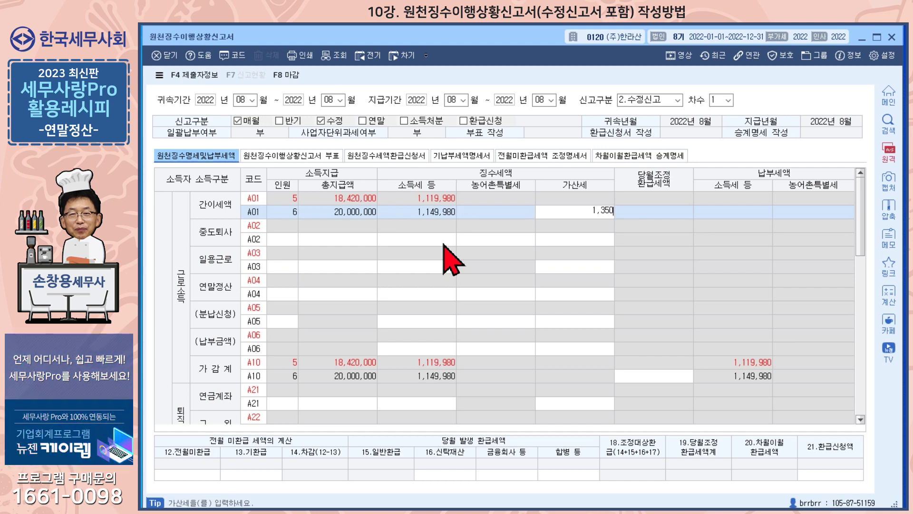
{"action": "key", "text": "Return"}
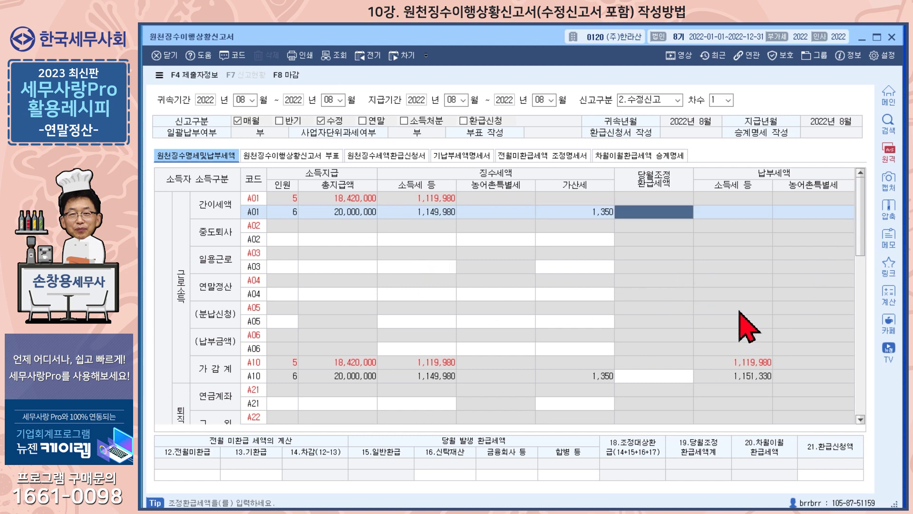
{"action": "left_click", "coordinate": [291, 78]}
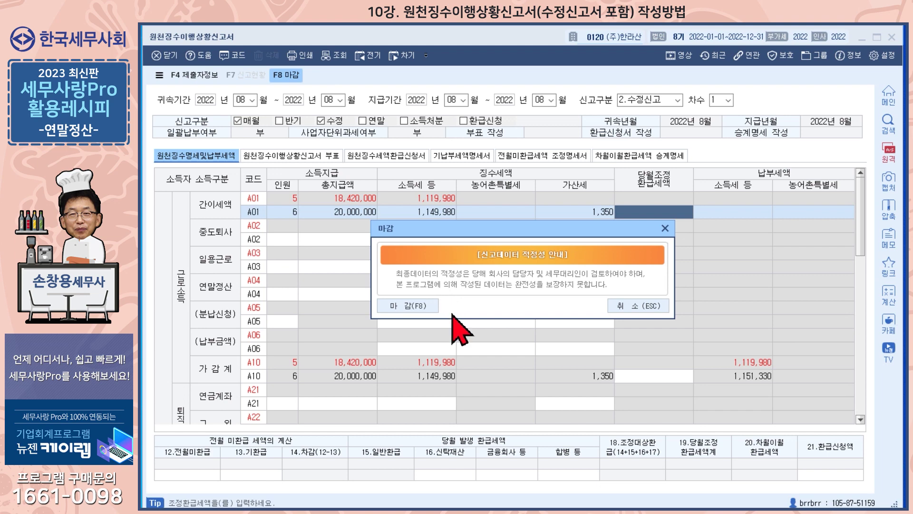
{"action": "left_click", "coordinate": [413, 254]}
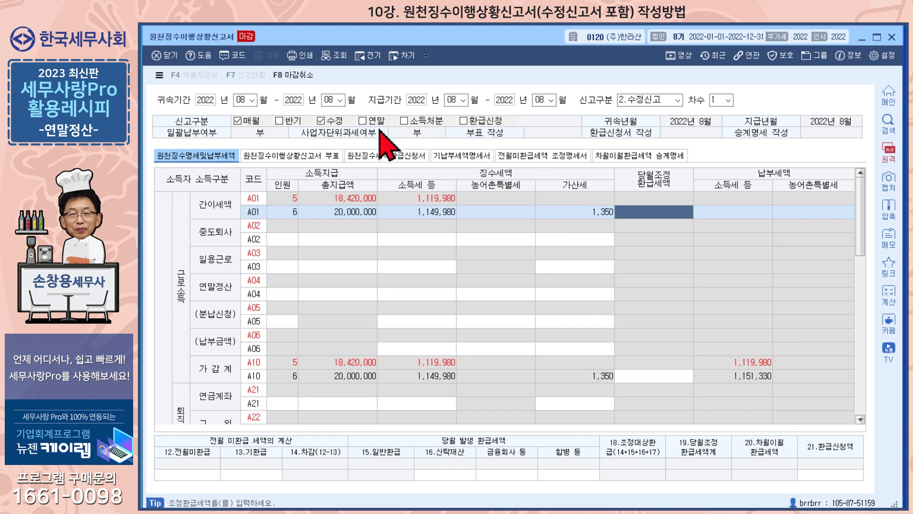
Set the attribution and payment periods to 2022-10 through 2022-10 as 1.정기신고 and load the saved October return
{"action": "left_click", "coordinate": [240, 100]}
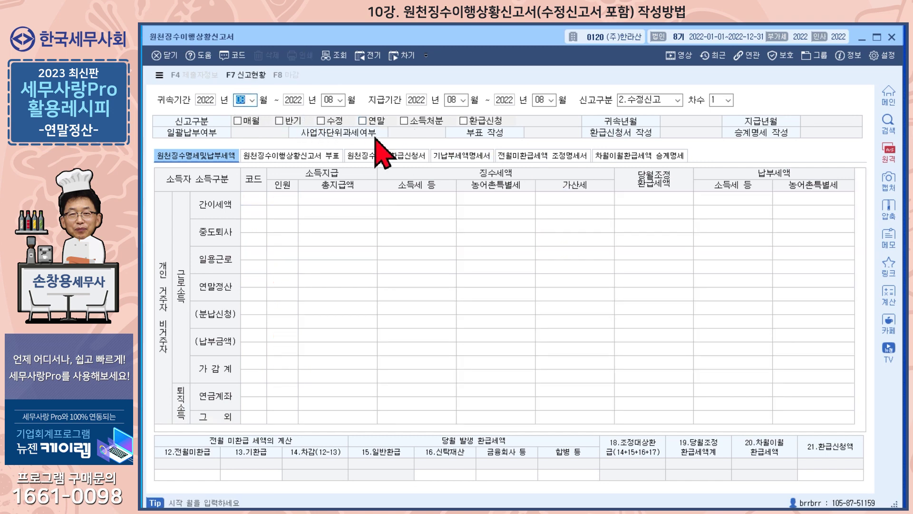
{"action": "type", "text": "10"}
{"action": "key", "text": "Return"}
{"action": "key", "text": "Return"}
{"action": "type", "text": "10"}
{"action": "key", "text": "Return"}
{"action": "key", "text": "Return"}
{"action": "type", "text": "10"}
{"action": "key", "text": "Return"}
{"action": "key", "text": "Return"}
{"action": "type", "text": "10"}
{"action": "key", "text": "Return"}
{"action": "type", "text": "1"}
{"action": "key", "text": "Return"}
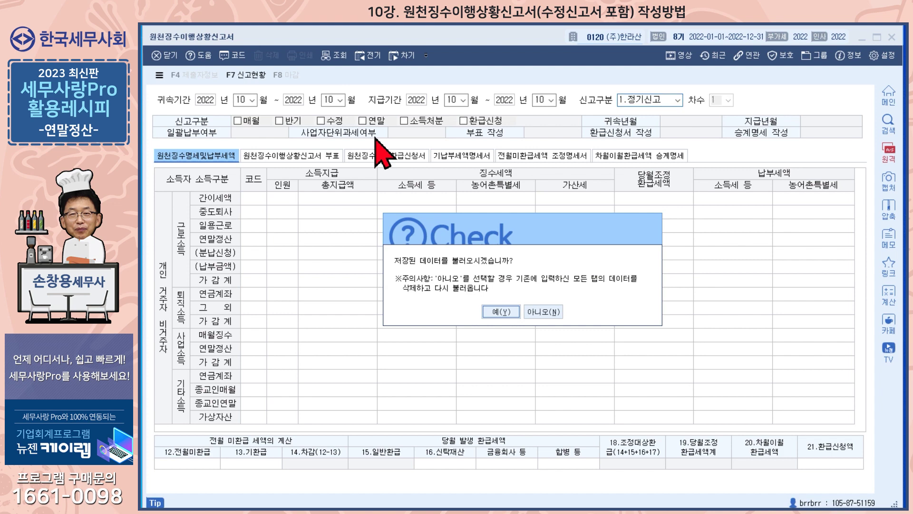
{"action": "left_click", "coordinate": [501, 312]}
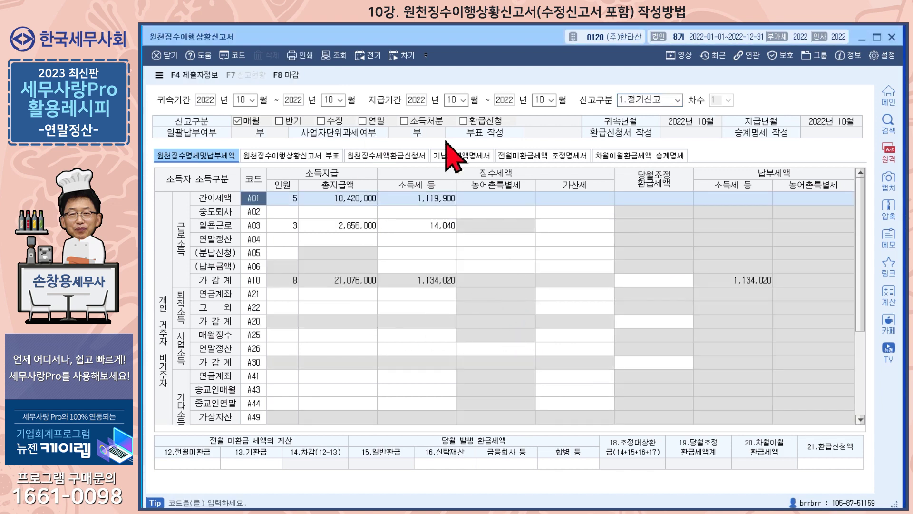
In the A90 row (수정신고(세액)), enter 30,000 income tax and 1,350 penalty tax, and finalize the October return with 마감
{"action": "scroll", "coordinate": [466, 228], "scroll_direction": "down", "scroll_amount": 1}
{"action": "scroll", "coordinate": [466, 228], "scroll_direction": "down", "scroll_amount": 2}
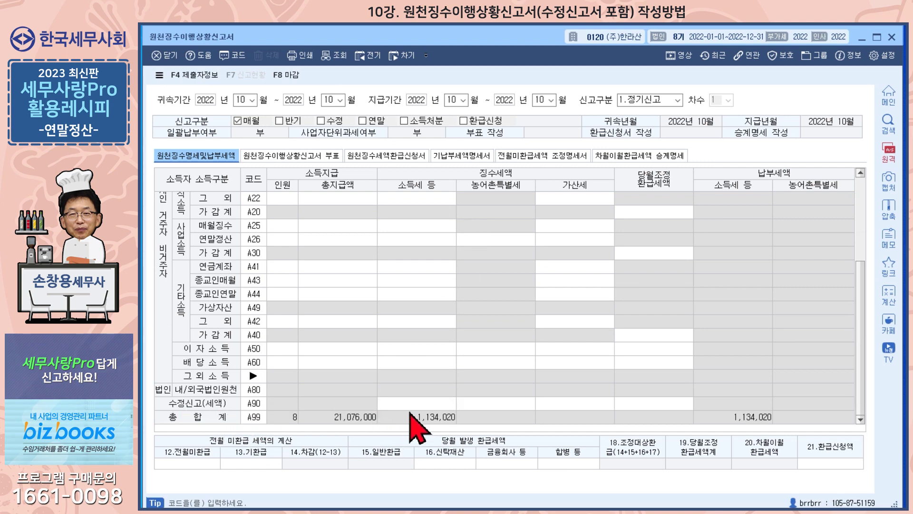
{"action": "left_click", "coordinate": [416, 403]}
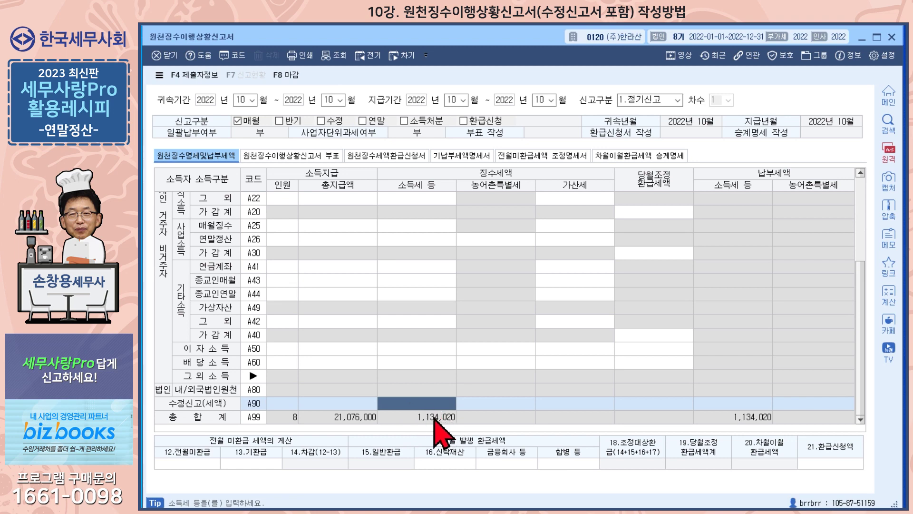
{"action": "type", "text": "30,000"}
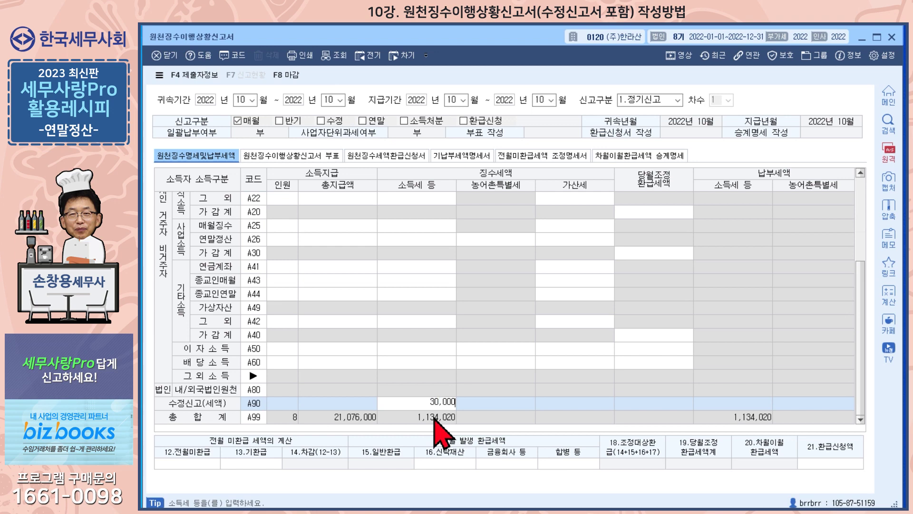
{"action": "key", "text": "Return"}
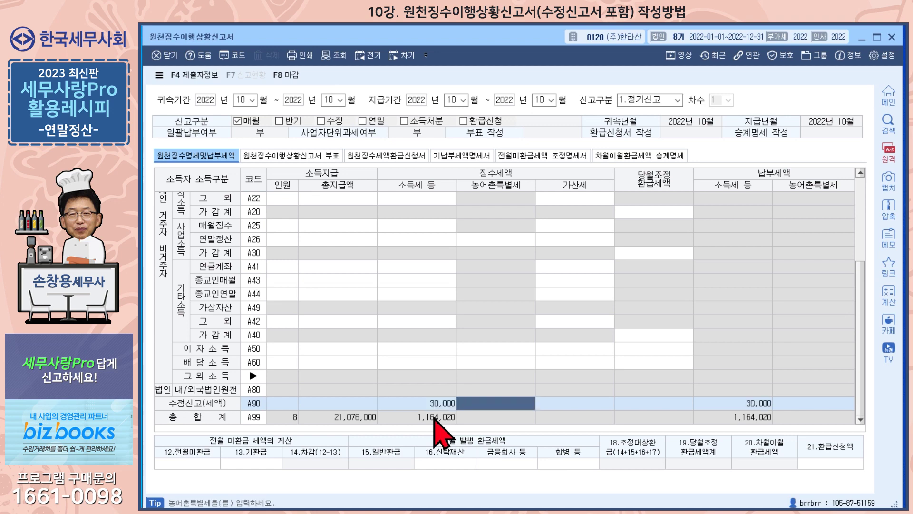
{"action": "key", "text": "Return"}
{"action": "type", "text": "13"}
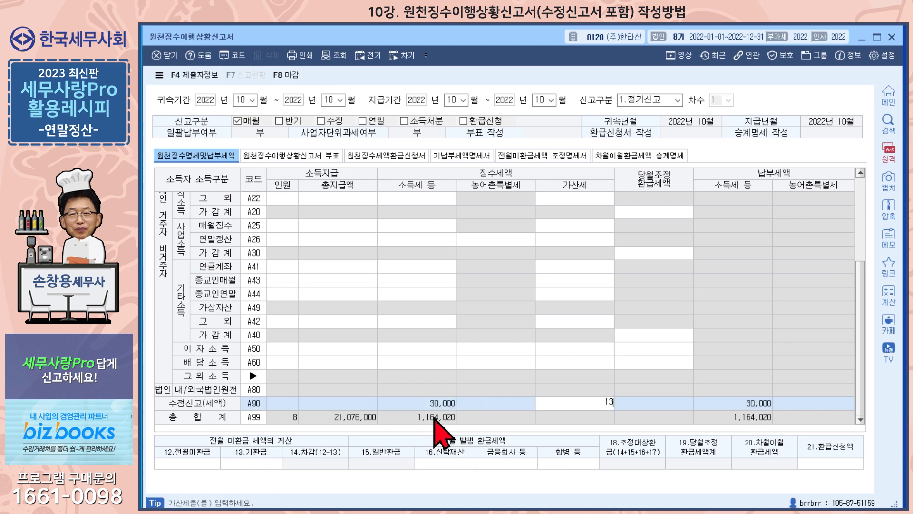
{"action": "key", "text": "Return"}
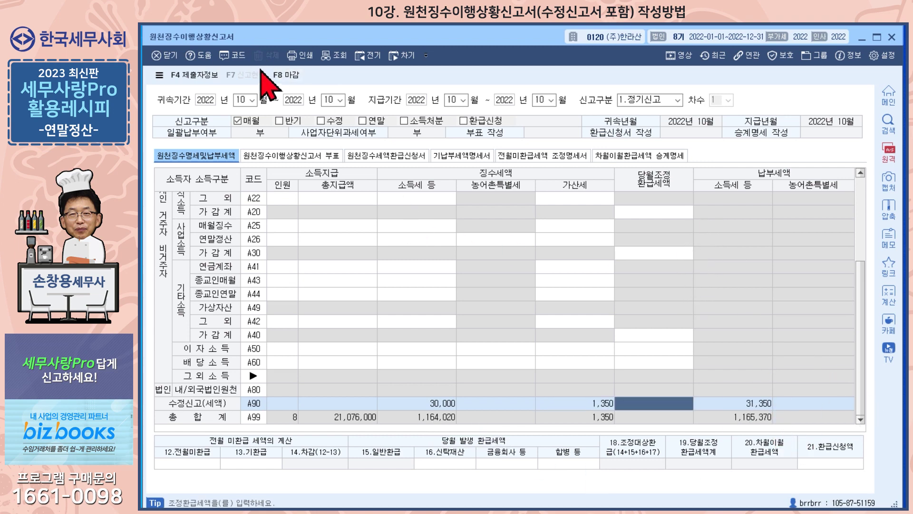
{"action": "left_click", "coordinate": [289, 76]}
{"action": "left_click", "coordinate": [417, 308]}
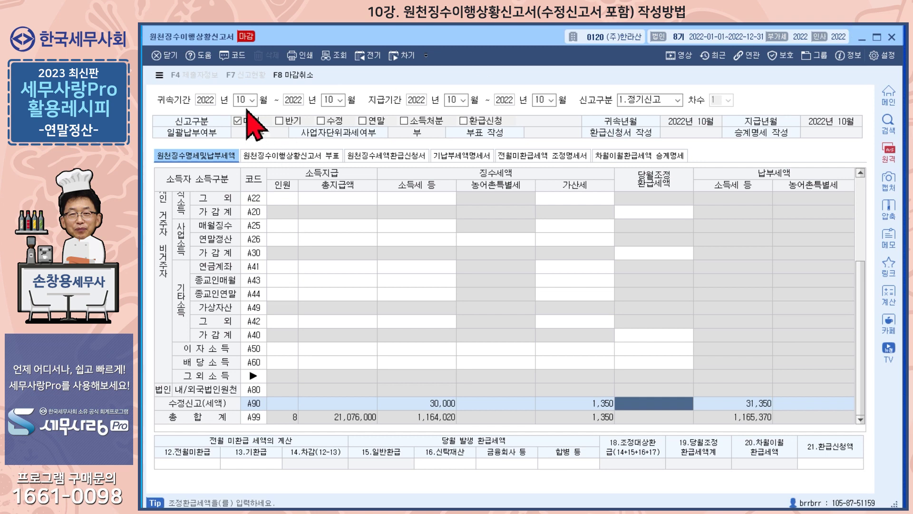
Clear the October return from view, close the 원천징수이행상황신고서 form, and reopen it blank from 세무신고서류
{"action": "left_click", "coordinate": [244, 99]}
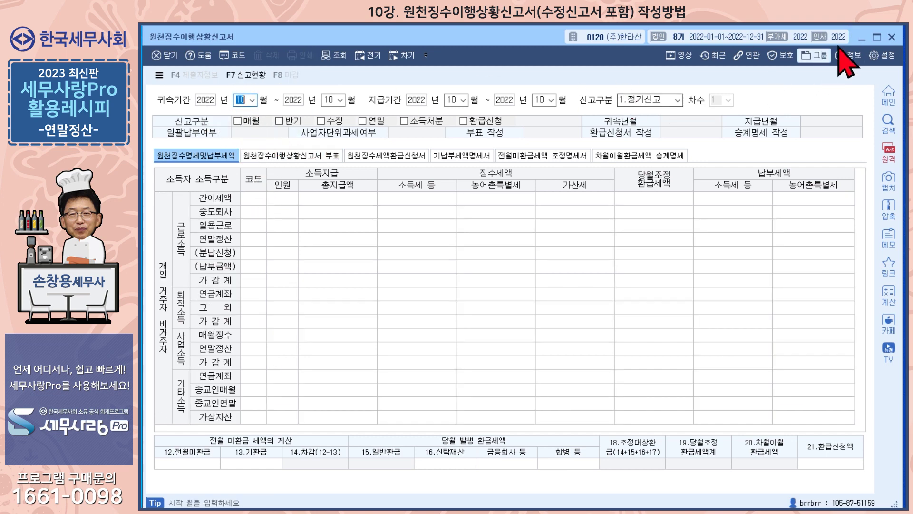
{"action": "left_click", "coordinate": [892, 37]}
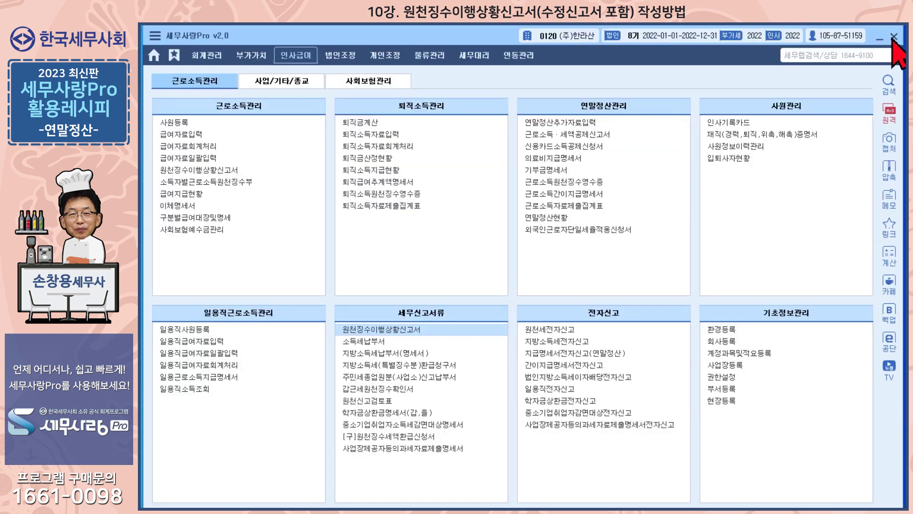
{"action": "left_click", "coordinate": [401, 331]}
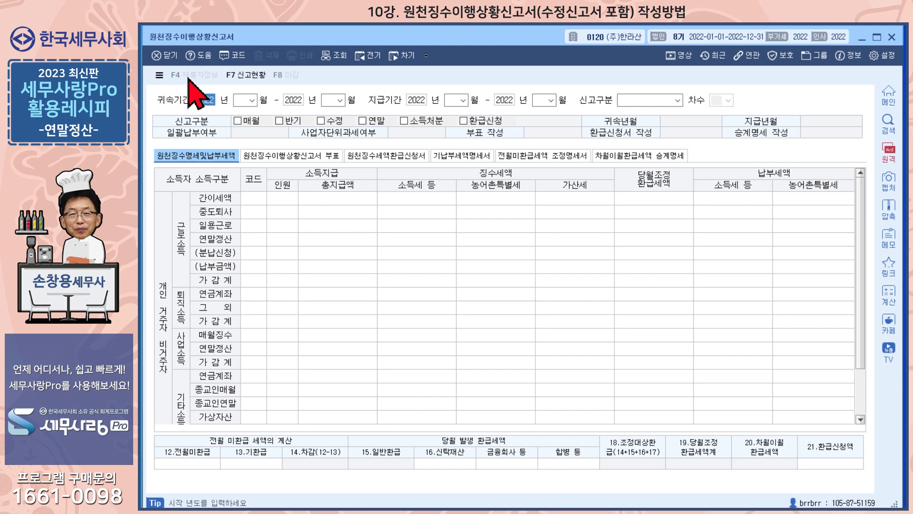
{"action": "left_click", "coordinate": [160, 75]}
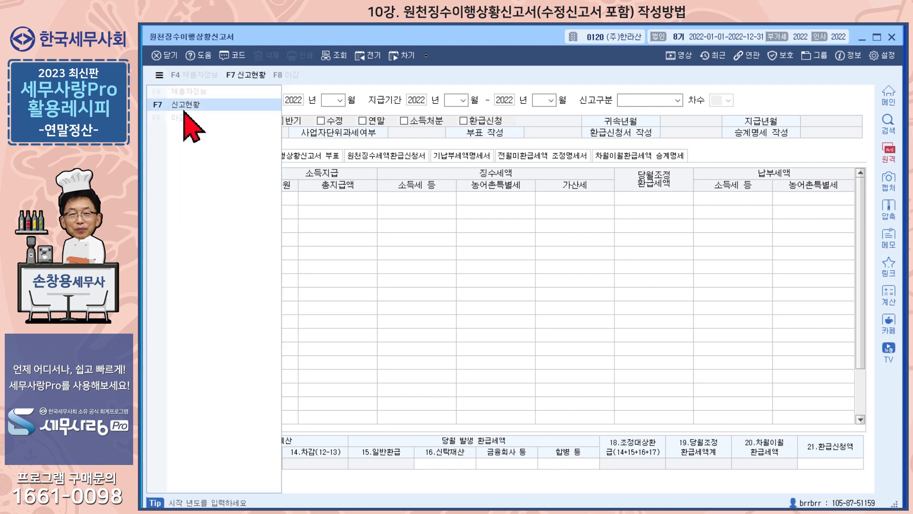
{"action": "left_click", "coordinate": [381, 202]}
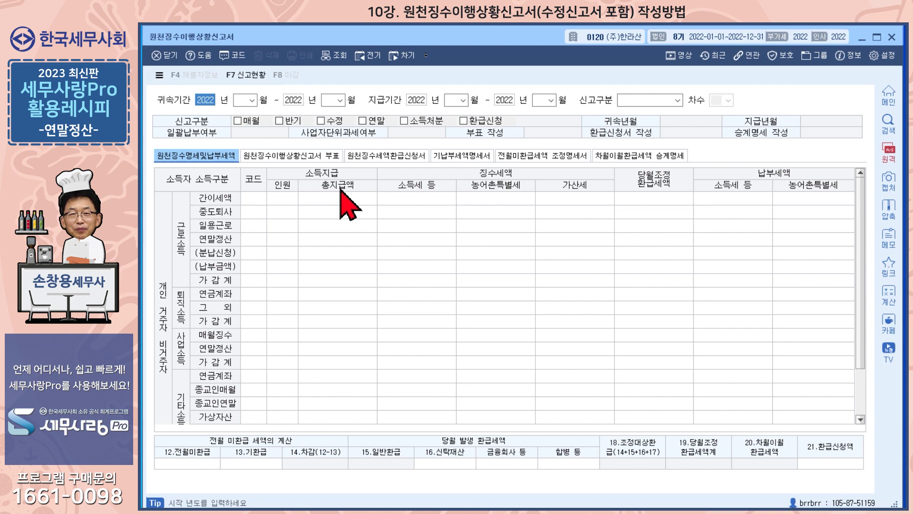